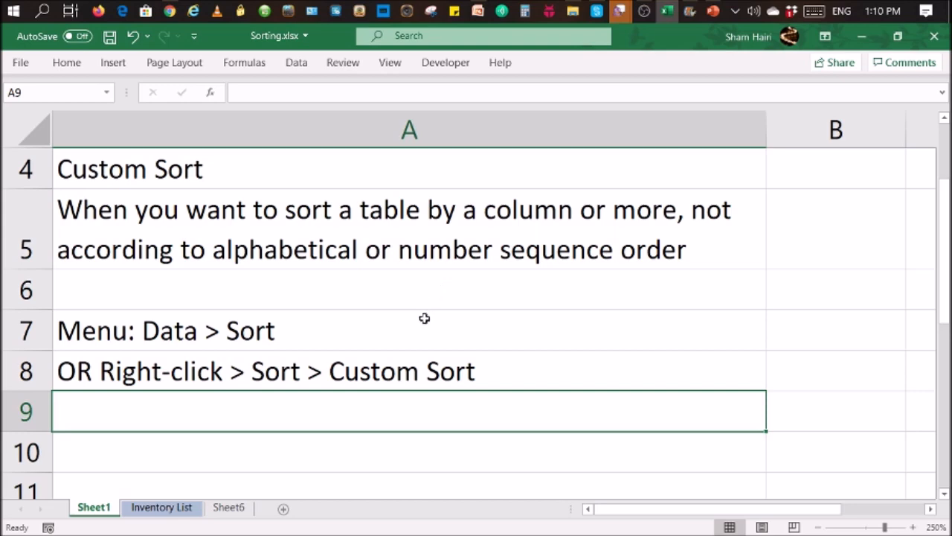
# - Switch to the Inventory List sheet of Sorting.xlsx
pyautogui.click(166, 509)
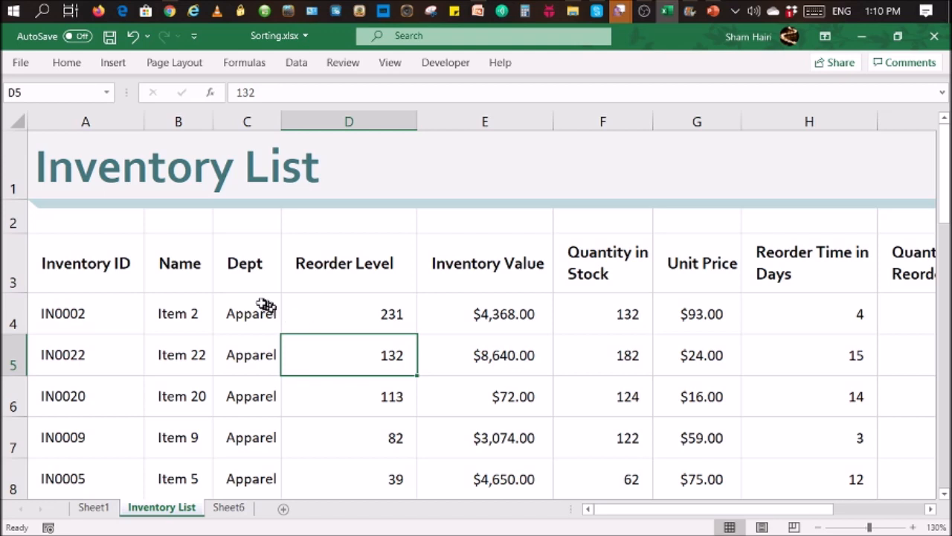
pyautogui.moveTo(247, 311); pyautogui.dragTo(247, 480)
pyautogui.scroll(-2, 416, 334)
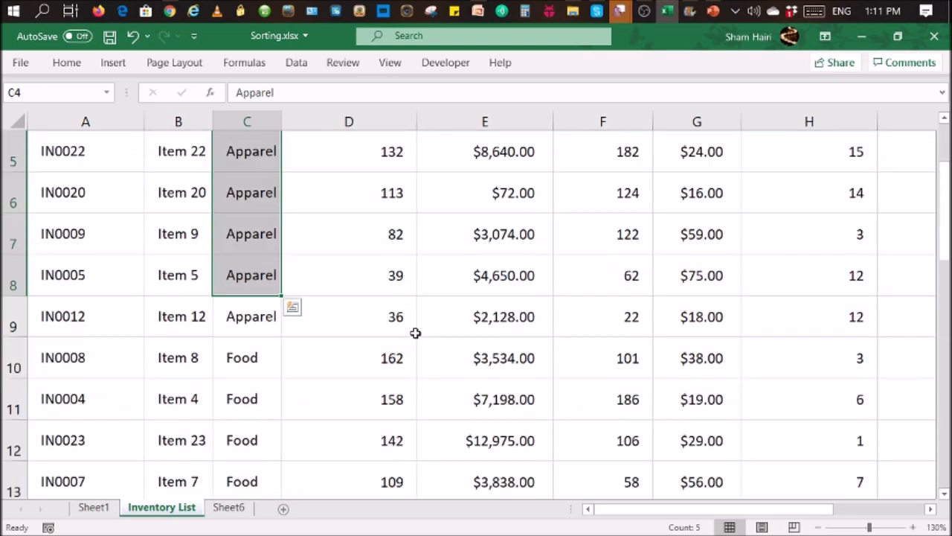
pyautogui.scroll(-2, 433, 323)
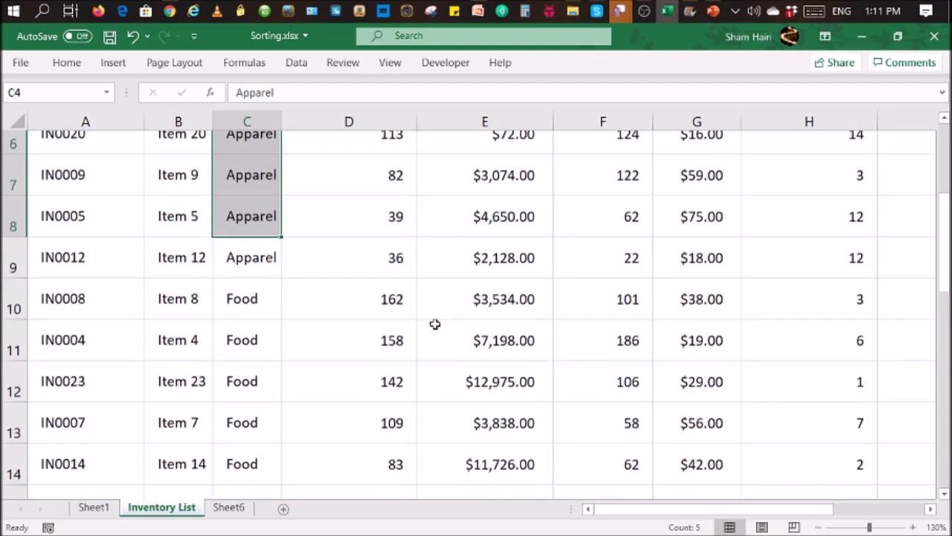
pyautogui.scroll(-2, 443, 302)
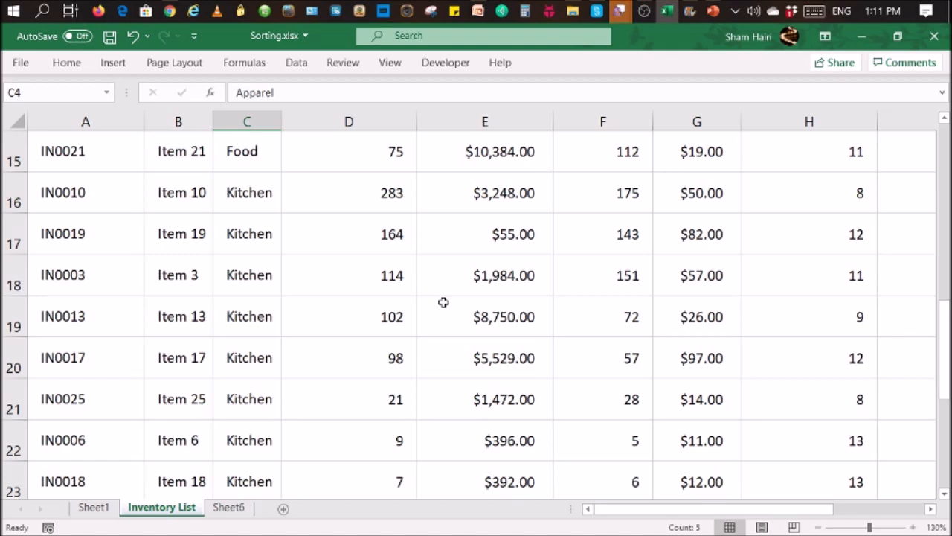
pyautogui.scroll(4, 443, 302)
pyautogui.click(443, 302)
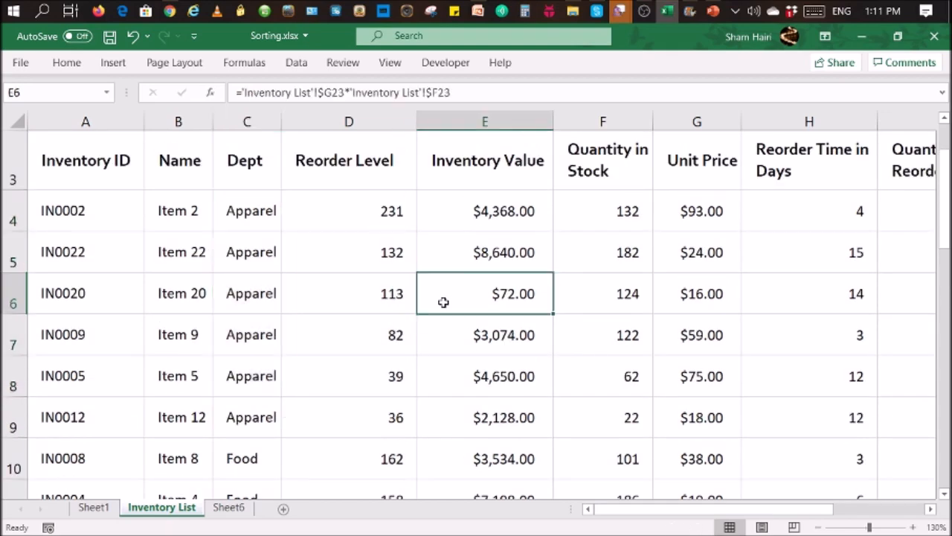
pyautogui.scroll(1, 476, 286)
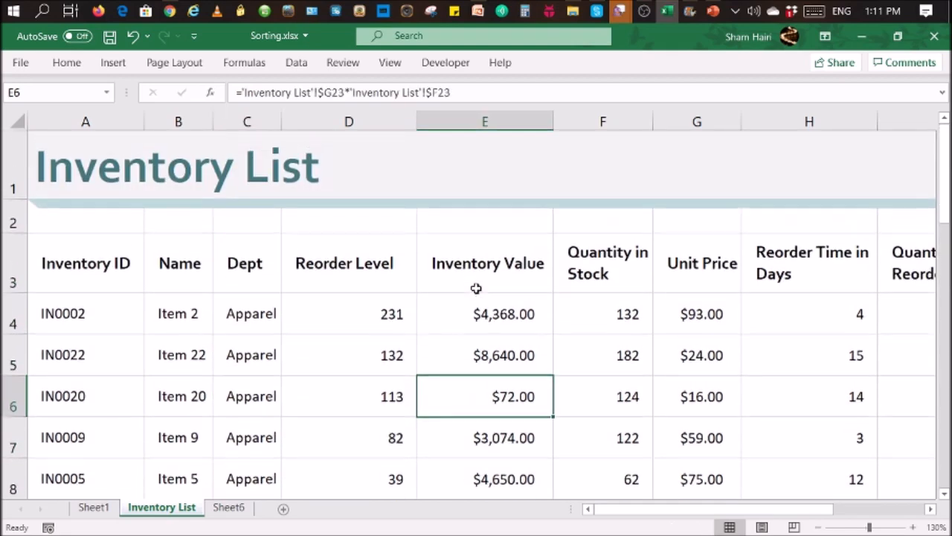
pyautogui.click(229, 506)
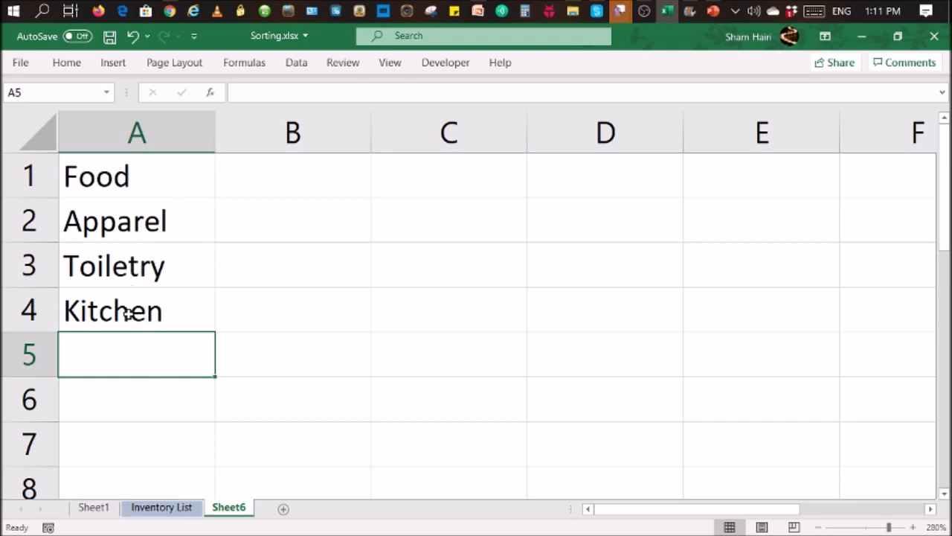
pyautogui.click(165, 511)
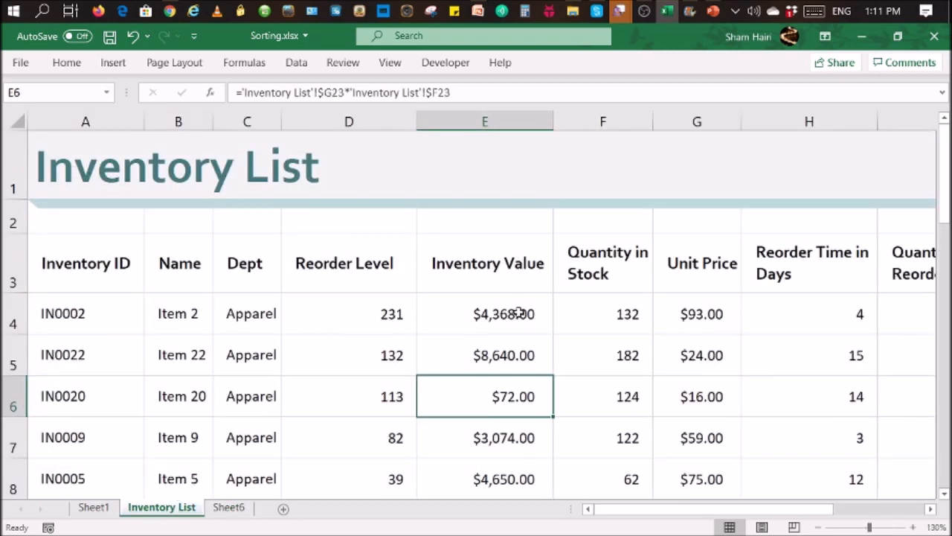
# - Select the inventory table, set the active cell inside it, and show the Data ribbon
pyautogui.moveTo(121, 270); pyautogui.dragTo(823, 478)
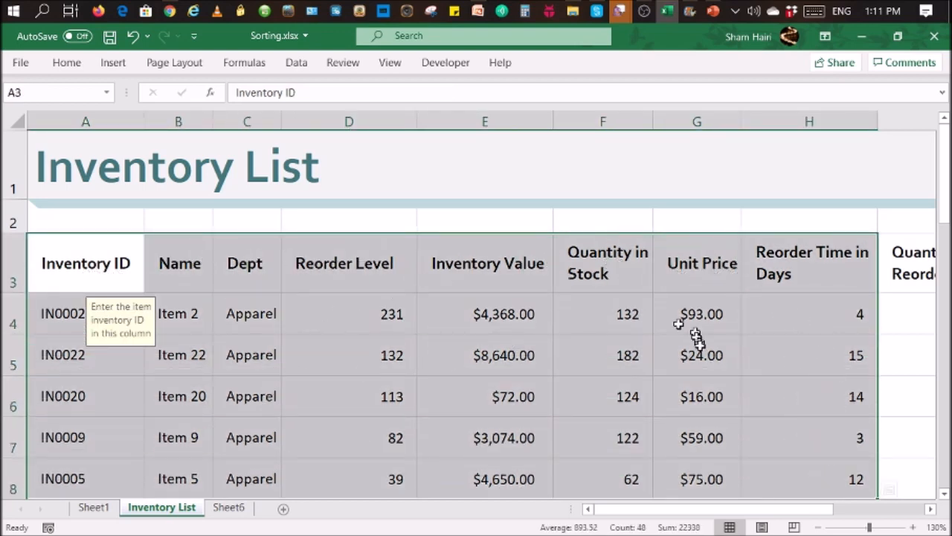
pyautogui.click(377, 355)
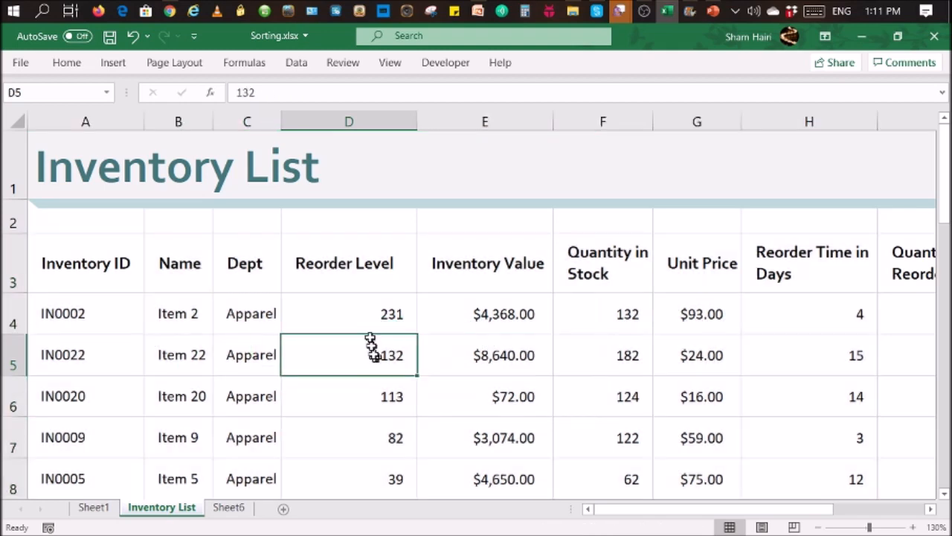
pyautogui.click(298, 65)
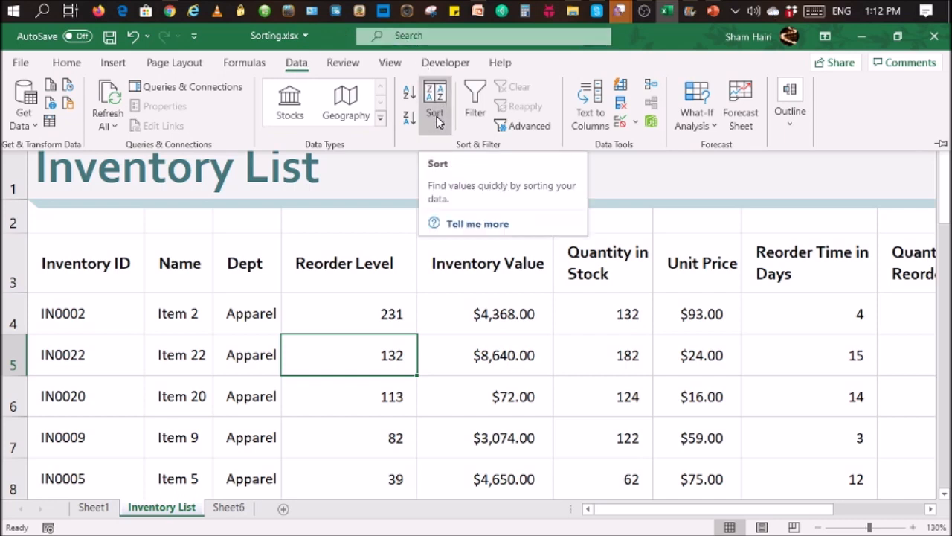
# - In the Sort dialog, sort by the Dept column using a Custom List order
pyautogui.click(437, 110)
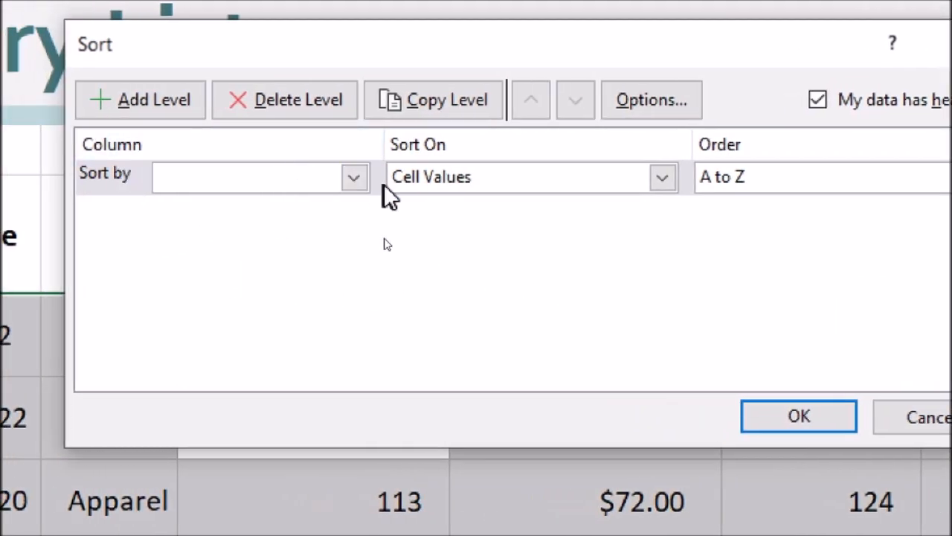
pyautogui.click(355, 177)
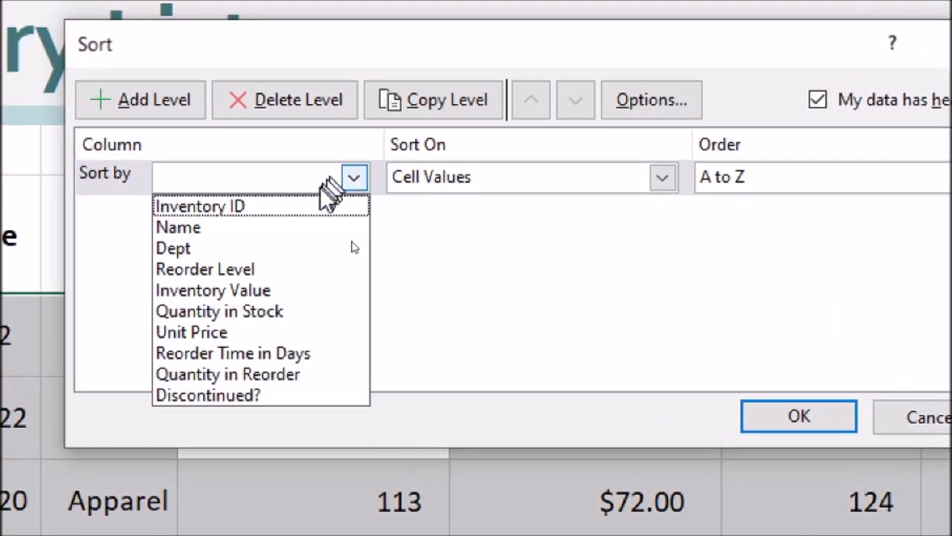
pyautogui.click(302, 246)
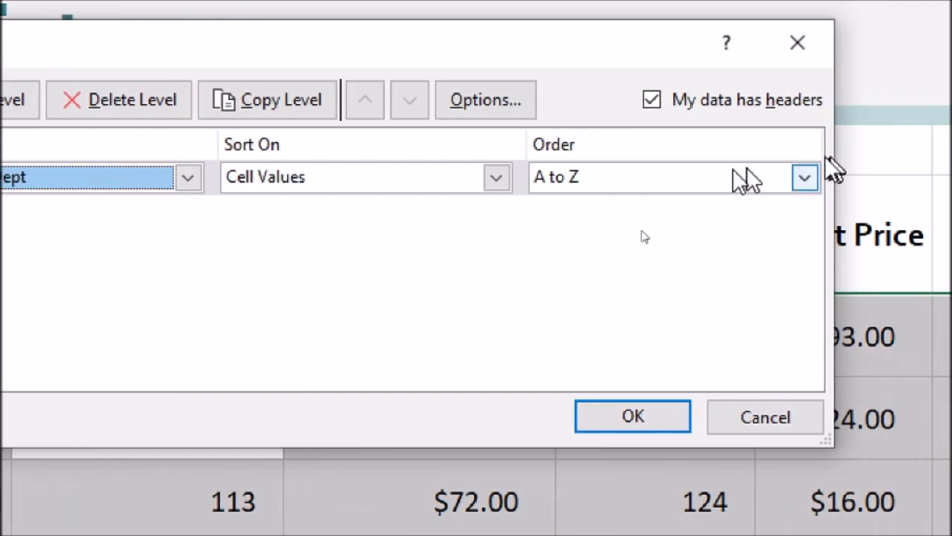
pyautogui.click(688, 183)
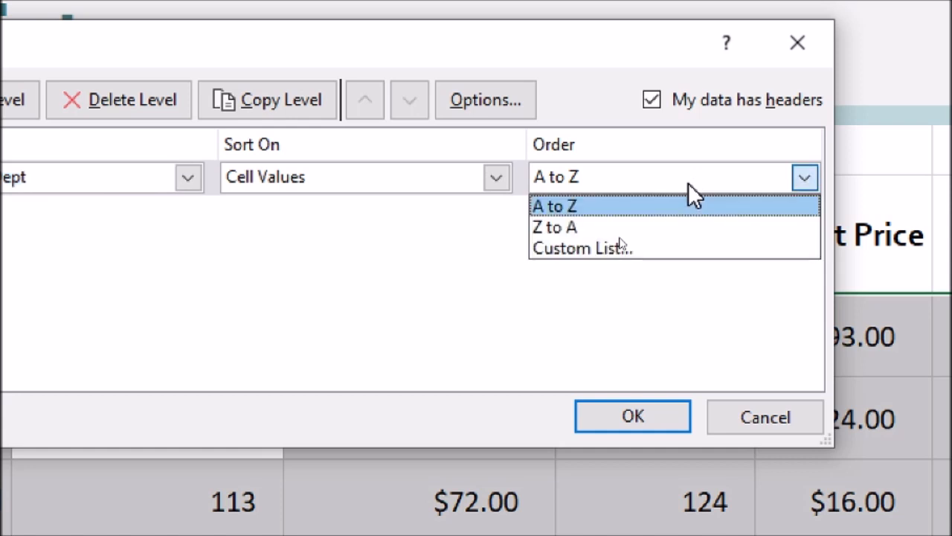
pyautogui.click(651, 257)
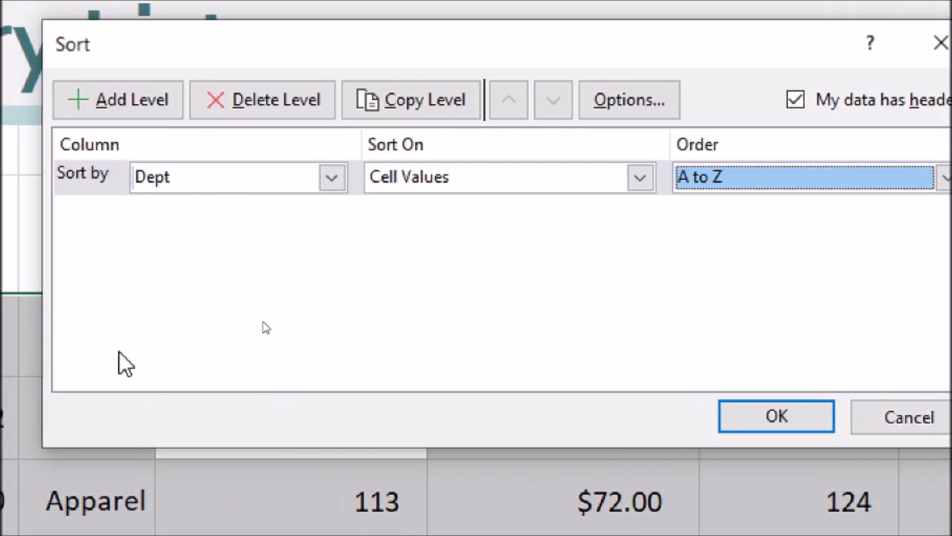
pyautogui.click(736, 178)
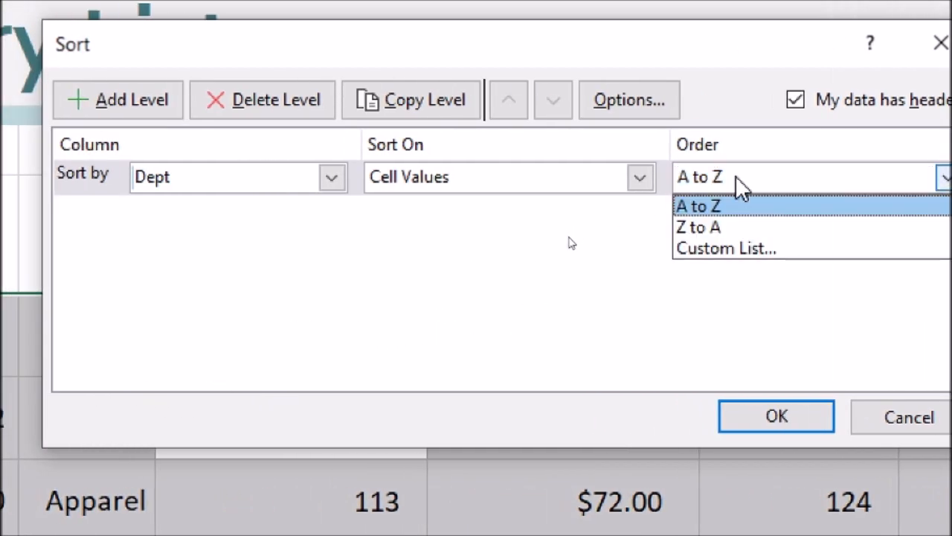
pyautogui.click(700, 253)
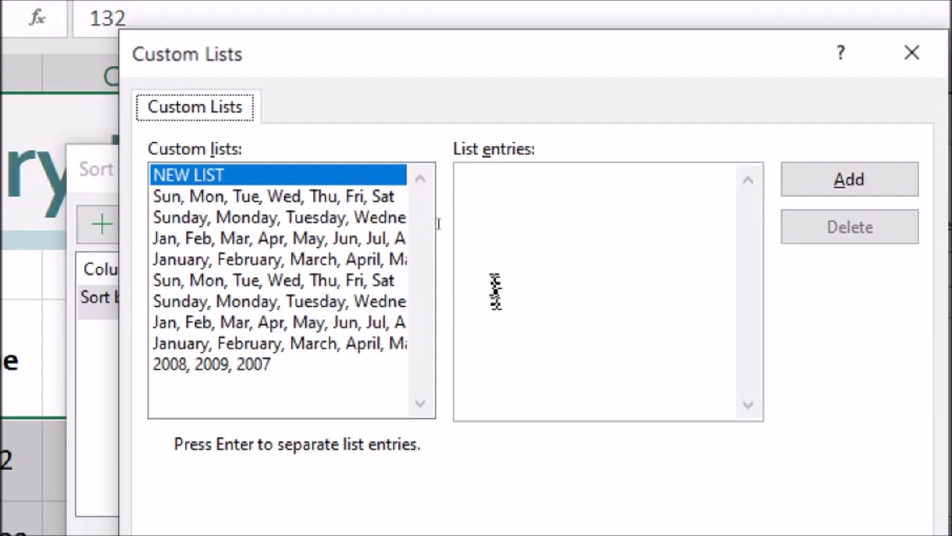
# - Type the list entries Food, Apparel, Toiletry, Kitchen into the new custom list
pyautogui.click(474, 189)
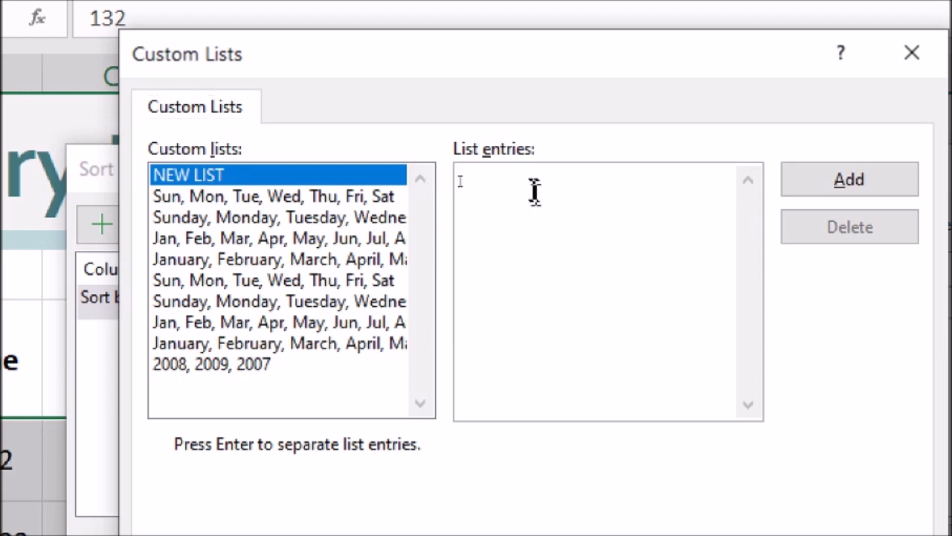
pyautogui.write('Food')
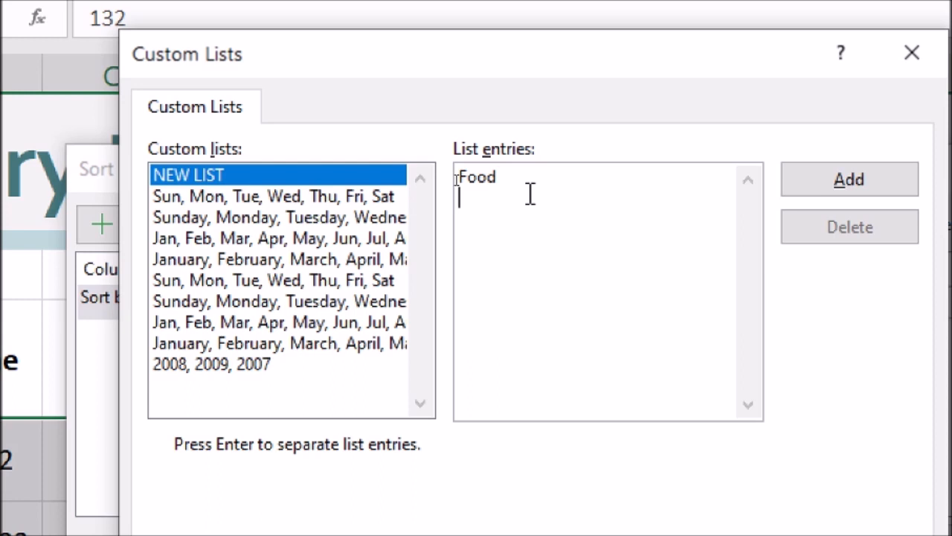
pyautogui.write(' Apparel ')
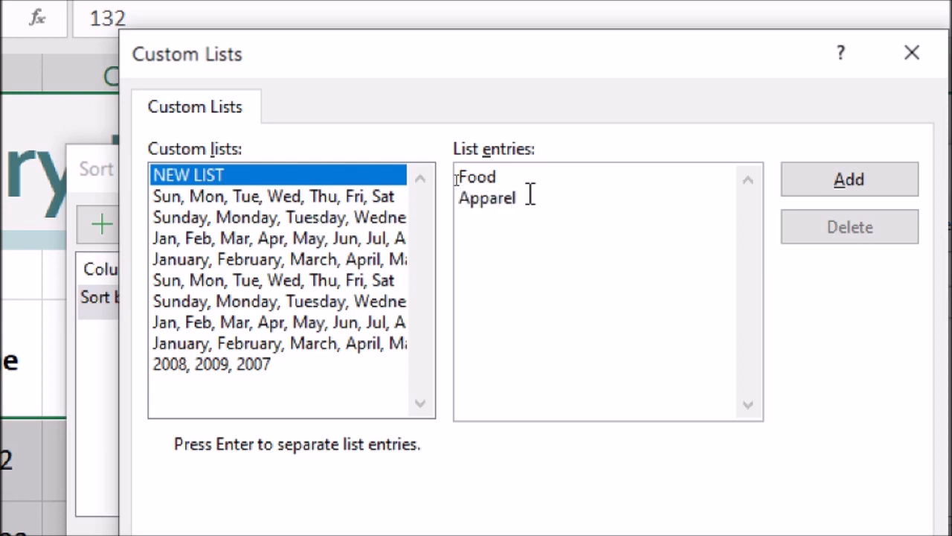
pyautogui.write('Toiletry')
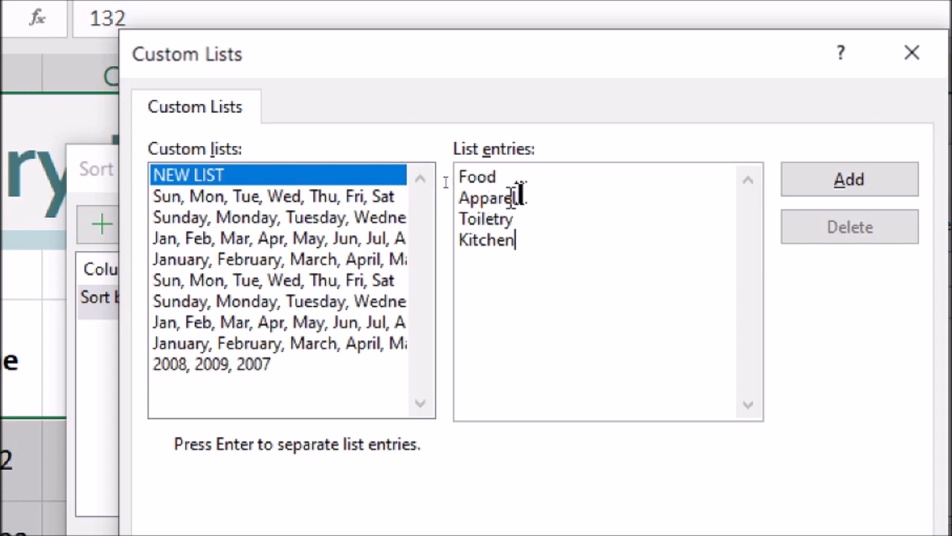
pyautogui.click(463, 195)
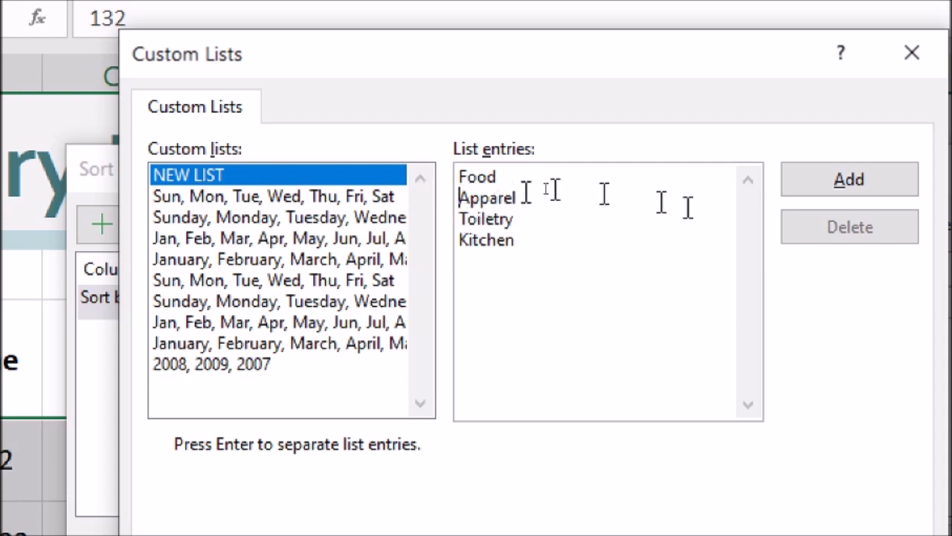
# - Delete the stray spaces before the Apparel entry
pyautogui.press('BackSpace')
pyautogui.click(480, 198)
pyautogui.press('BackSpace')
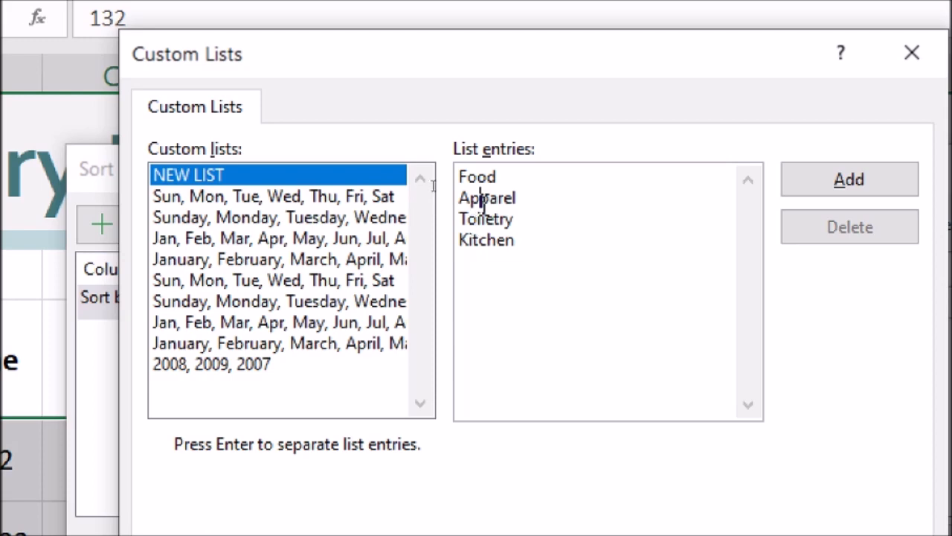
# - Add Food, Apparel, Toiletry, Kitchen as a custom list and choose it for the sort
pyautogui.click(813, 180)
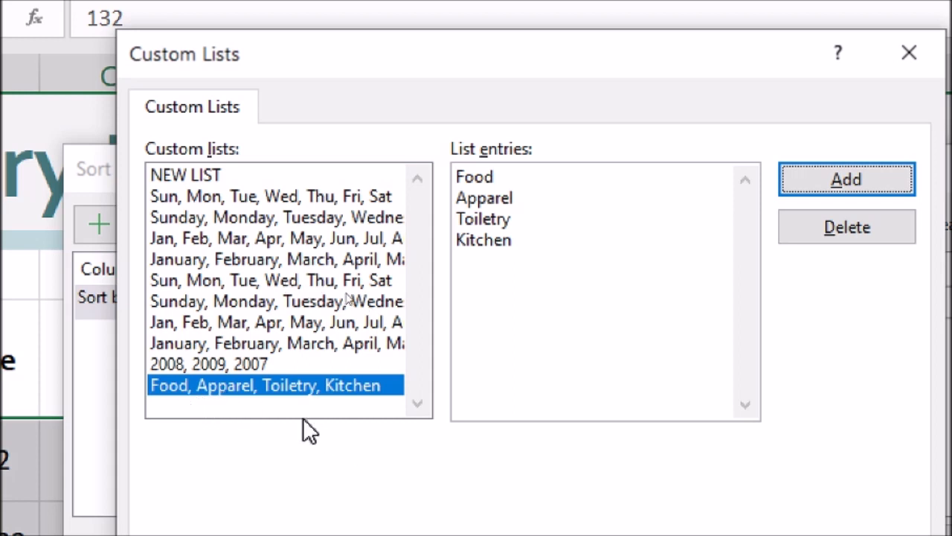
pyautogui.click(218, 388)
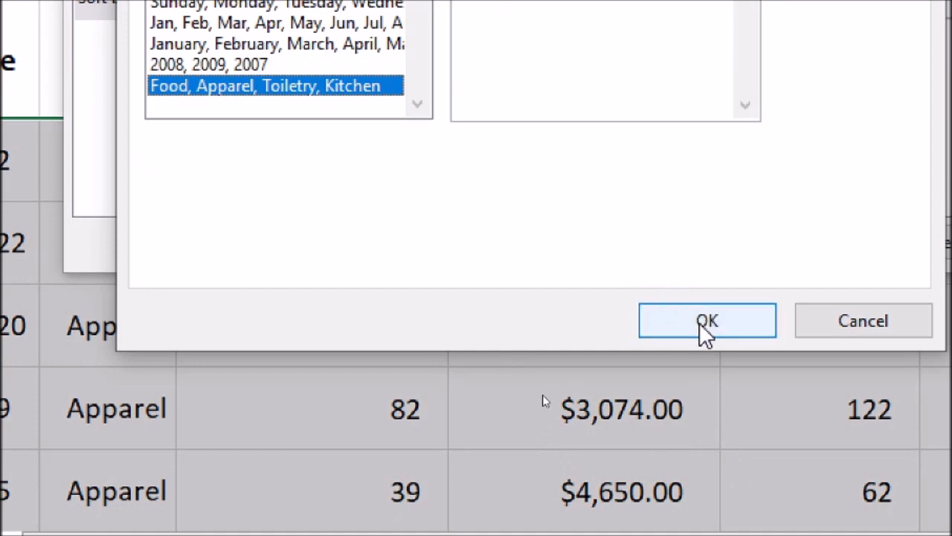
pyautogui.click(705, 328)
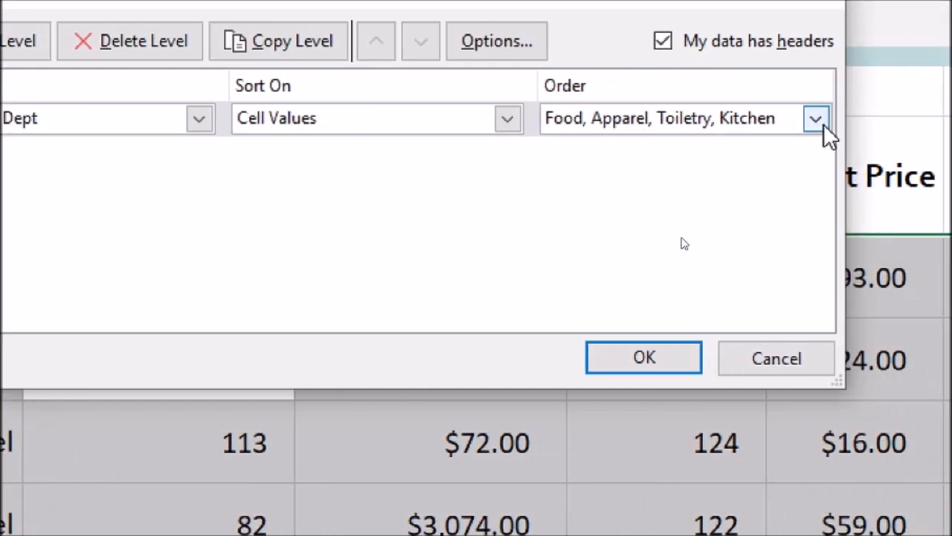
# - Order Dept by Food, Apparel, Toiletry, Kitchen and apply the sort
pyautogui.click(824, 123)
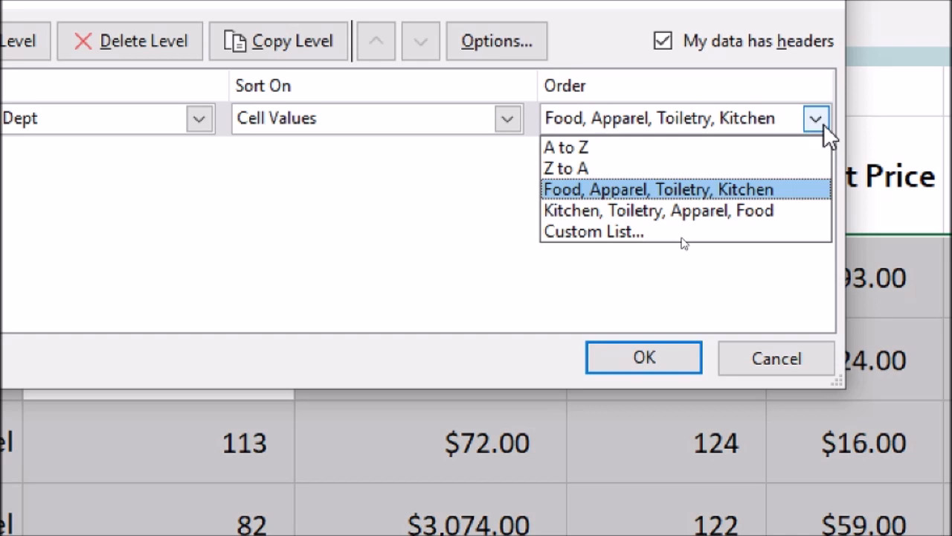
pyautogui.click(630, 190)
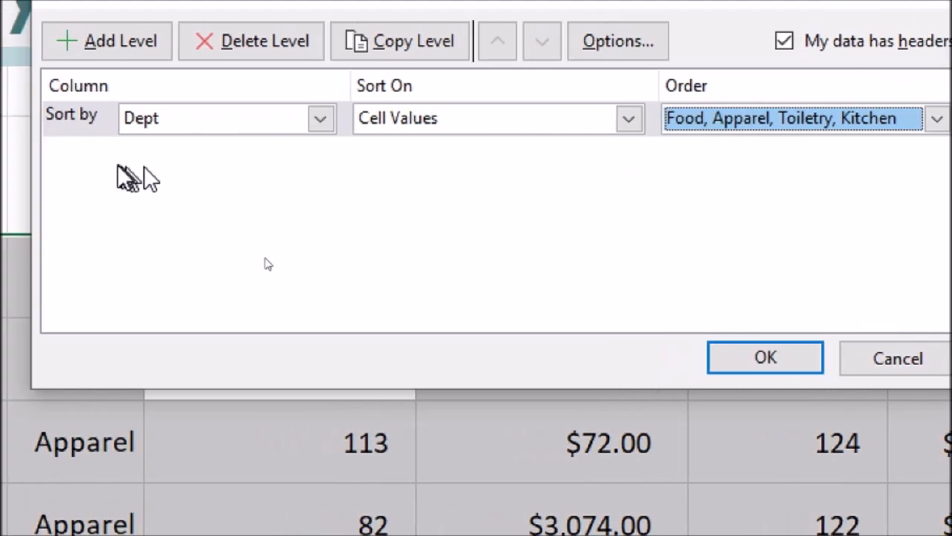
pyautogui.click(790, 360)
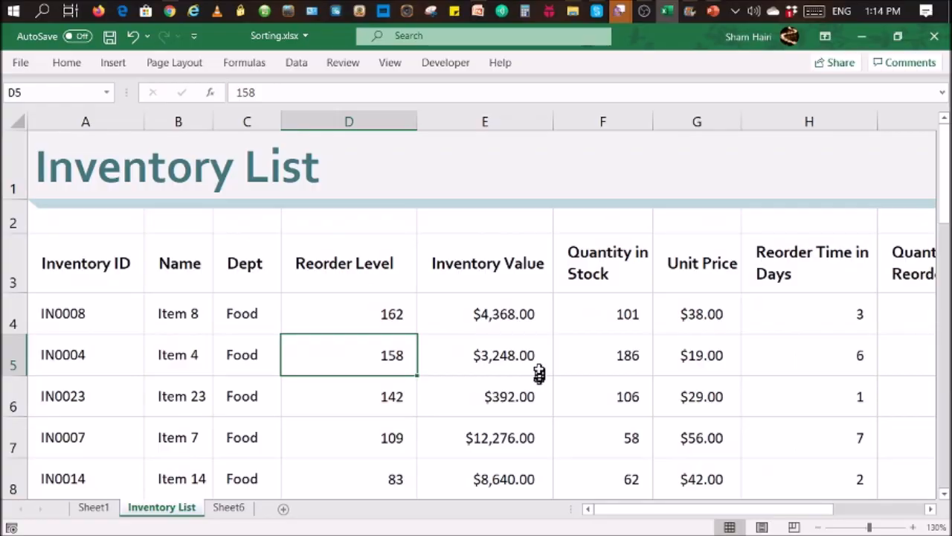
pyautogui.moveTo(255, 311); pyautogui.dragTo(257, 442)
pyautogui.scroll(-2, 290, 405)
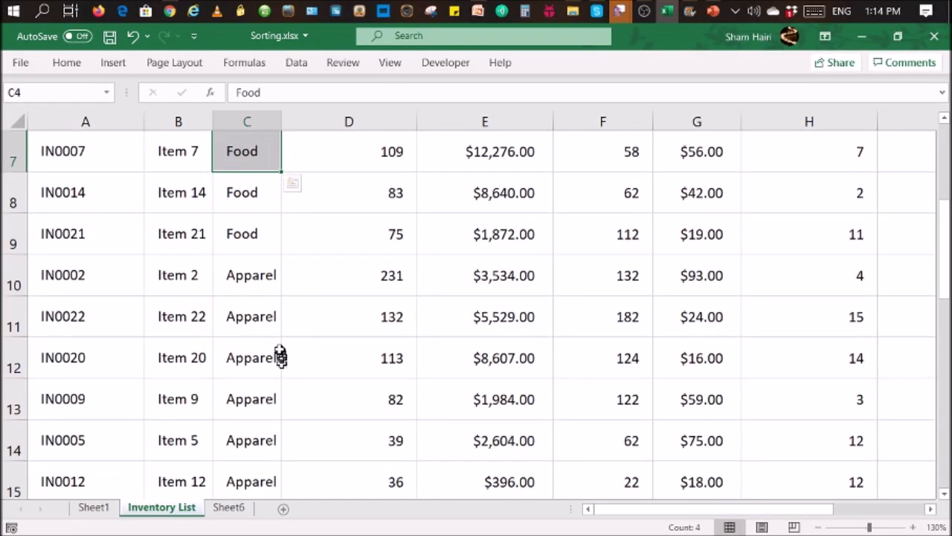
pyautogui.moveTo(256, 313); pyautogui.dragTo(245, 408)
pyautogui.scroll(-2, 404, 332)
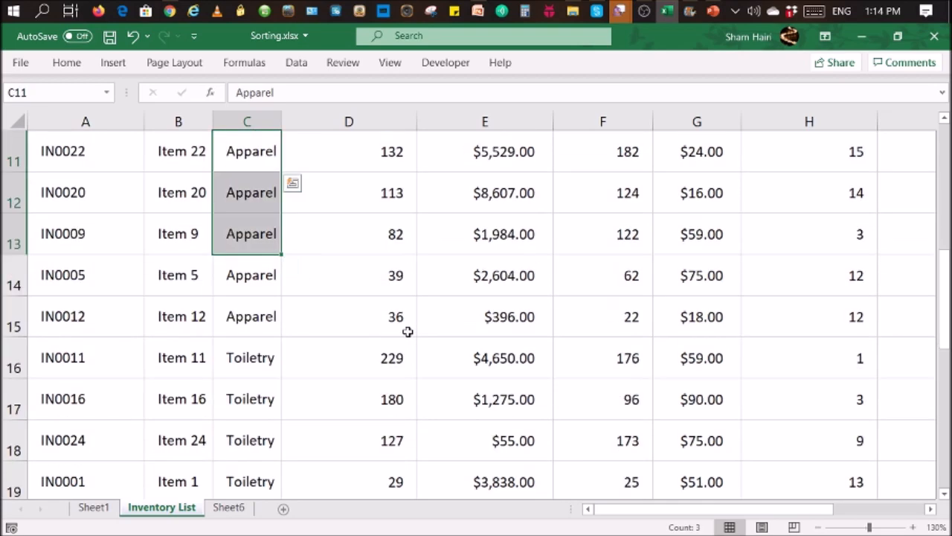
pyautogui.moveTo(259, 317); pyautogui.dragTo(238, 376)
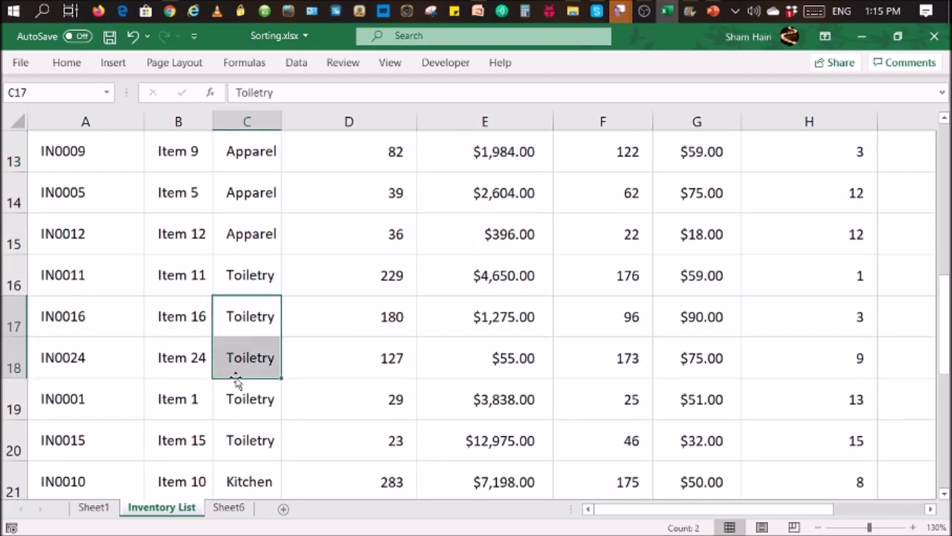
pyautogui.scroll(-1, 481, 300)
pyautogui.scroll(-1, 481, 300)
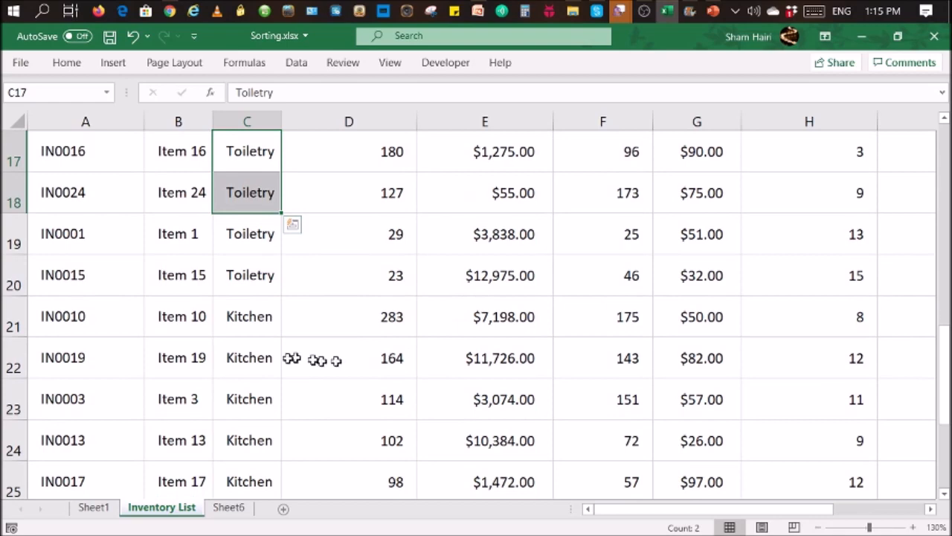
pyautogui.moveTo(264, 357); pyautogui.dragTo(245, 401)
pyautogui.scroll(5, 463, 357)
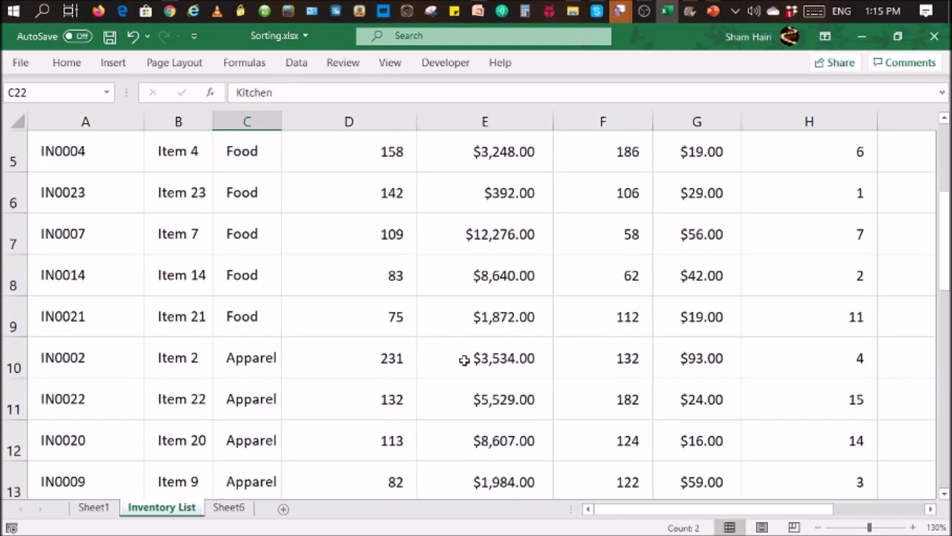
pyautogui.click(494, 315)
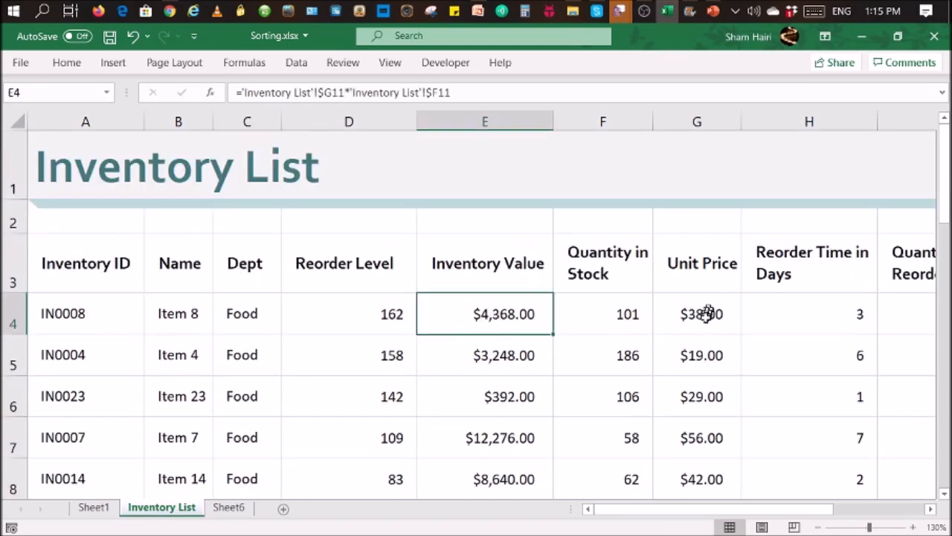